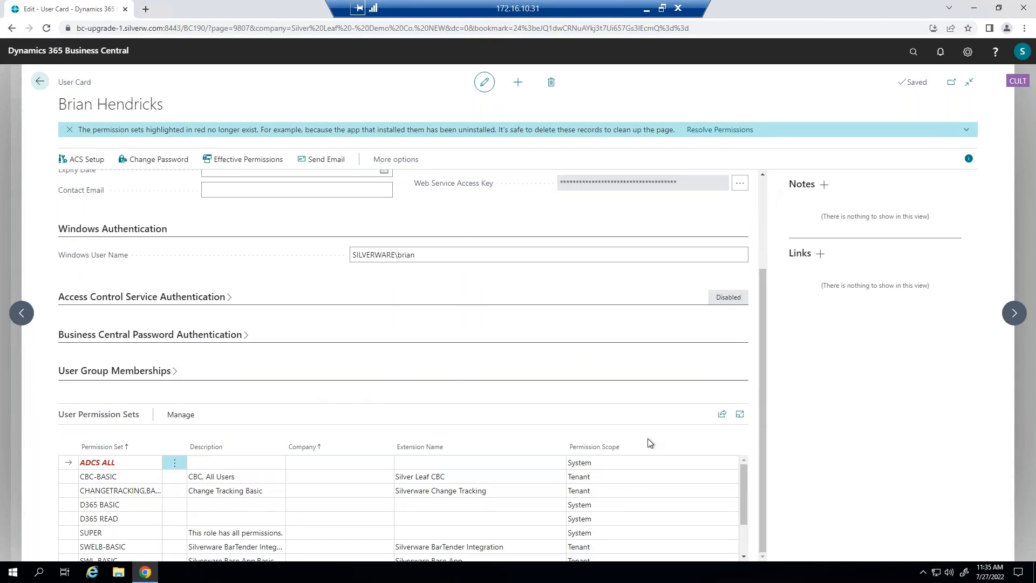
Step: Review the full list of permission sets on the user card, and return to the home page
{"action": "left_click_drag", "start_coordinate": [743, 496], "coordinate": [765, 529]}
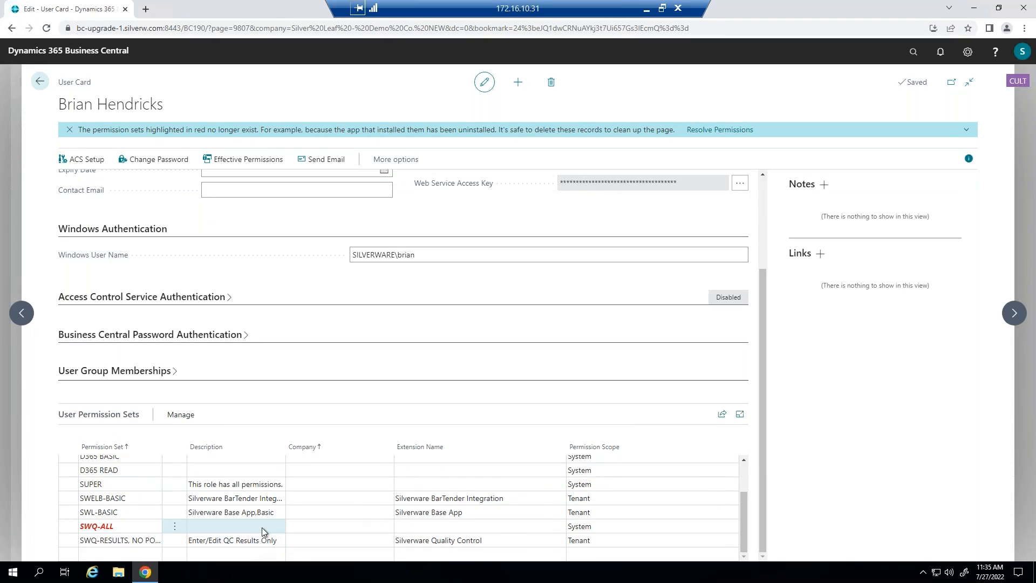
{"action": "scroll", "coordinate": [252, 504], "scroll_direction": "up", "scroll_amount": 2}
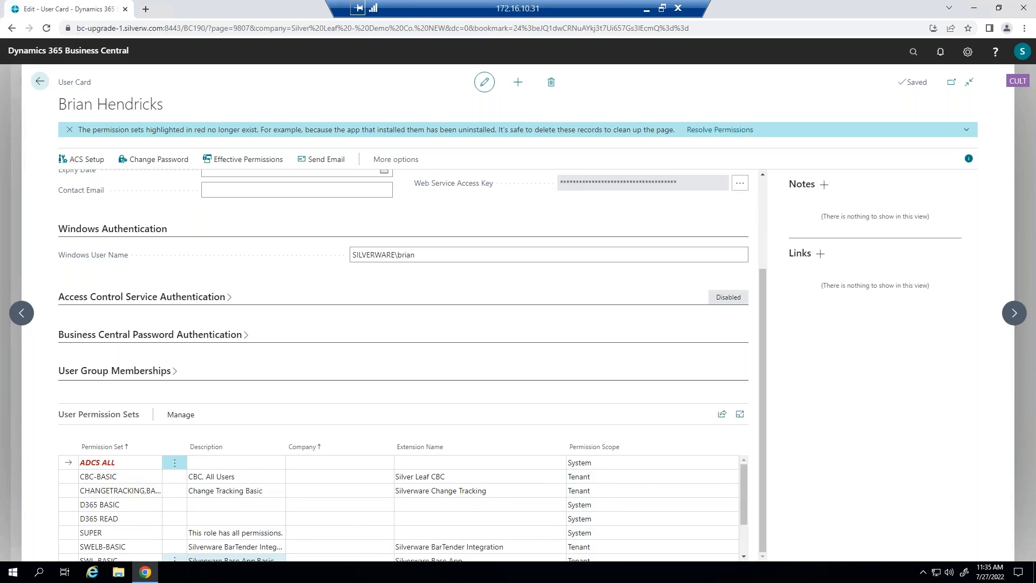
{"action": "scroll", "coordinate": [177, 470], "scroll_direction": "up", "scroll_amount": 2}
{"action": "scroll", "coordinate": [410, 457], "scroll_direction": "down", "scroll_amount": 2}
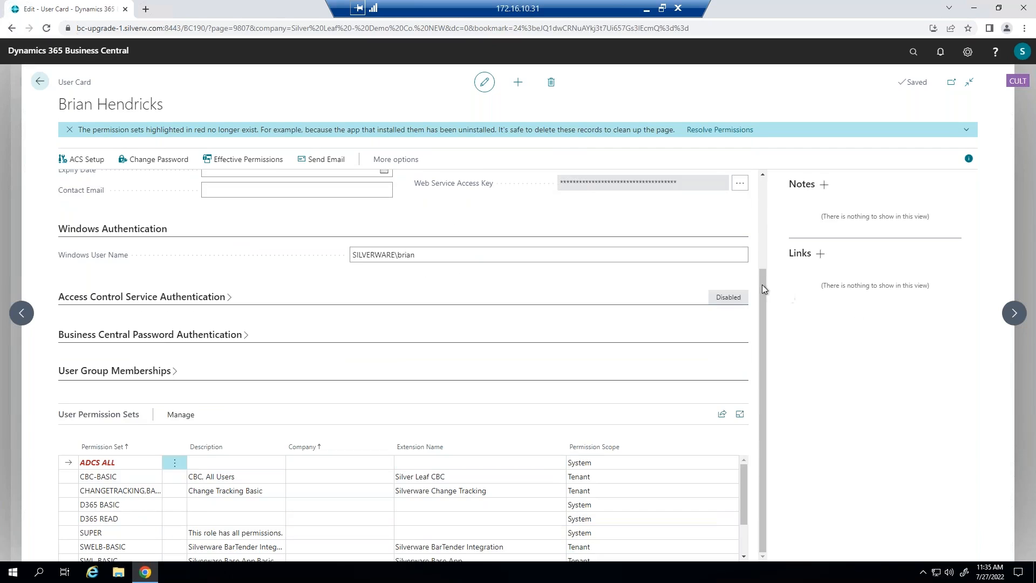
{"action": "scroll", "coordinate": [743, 533], "scroll_direction": "down", "scroll_amount": 2}
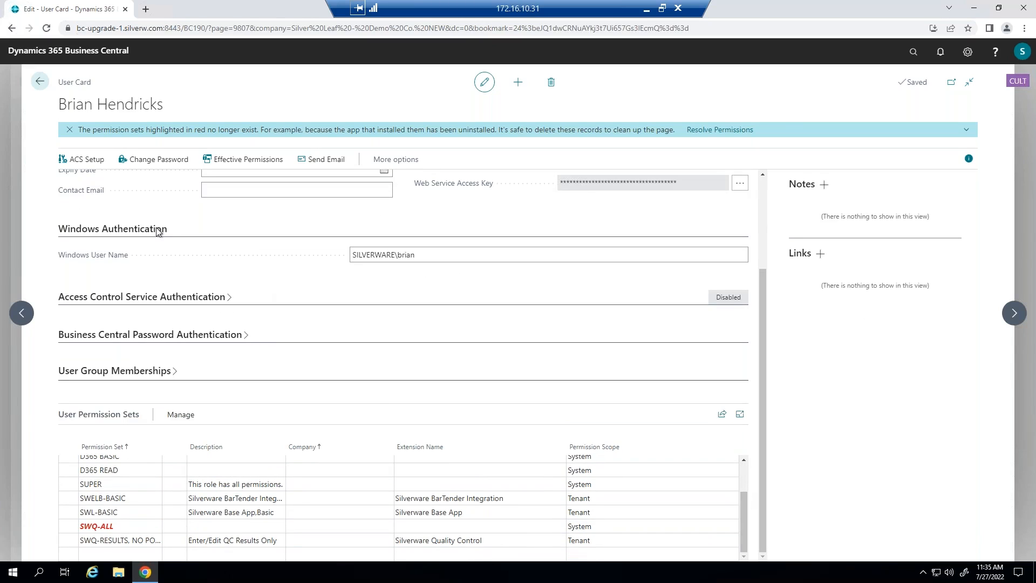
{"action": "left_click", "coordinate": [38, 84]}
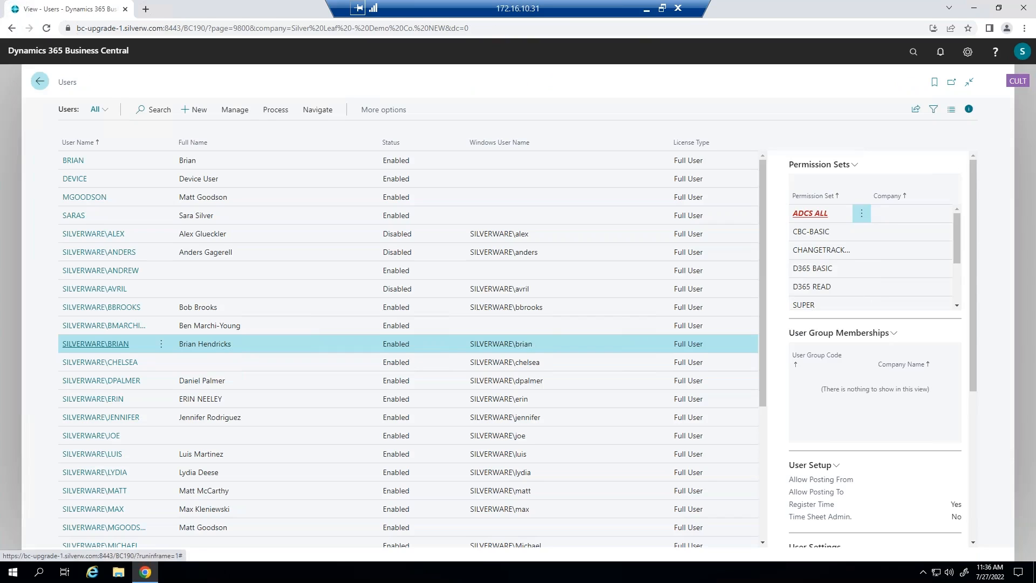
{"action": "left_click", "coordinate": [39, 82]}
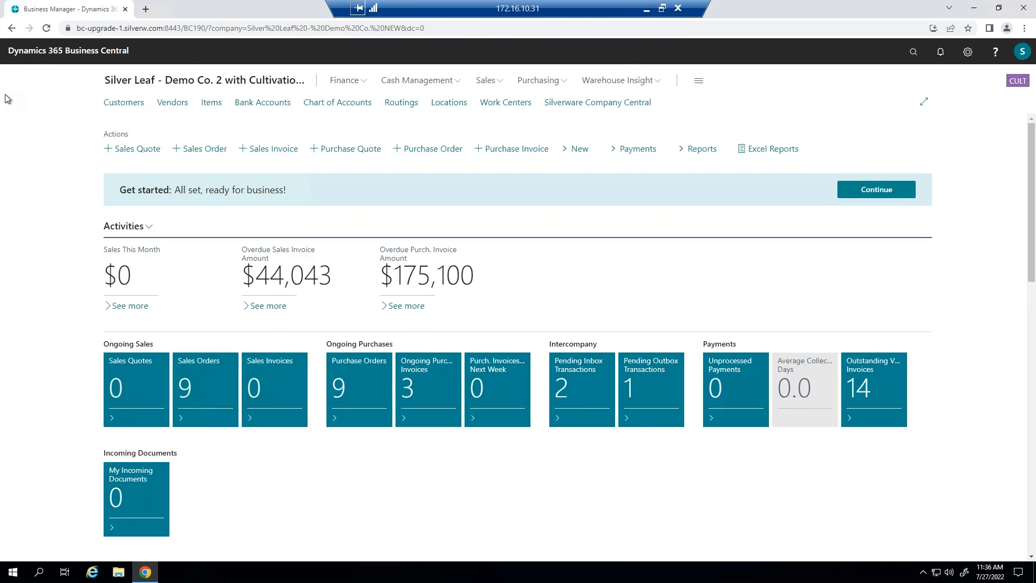
Step: Search for "g/l set" and open the General Ledger Setup page
{"action": "left_click", "coordinate": [912, 52]}
{"action": "type", "text": "g/l "}
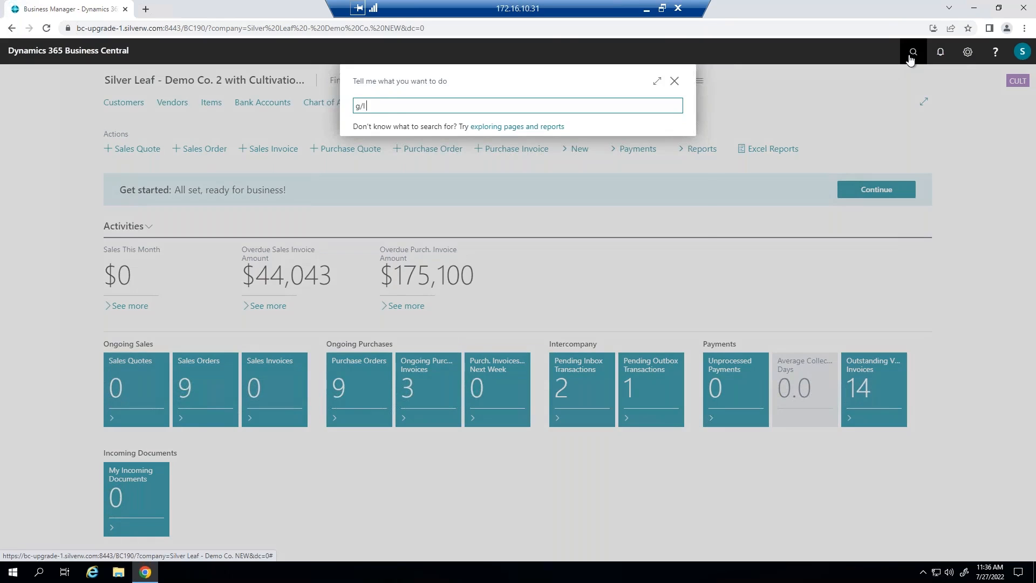
{"action": "type", "text": "det"}
{"action": "key", "text": "BackSpace"}
{"action": "key", "text": "BackSpace"}
{"action": "key", "text": "BackSpace"}
{"action": "type", "text": "set"}
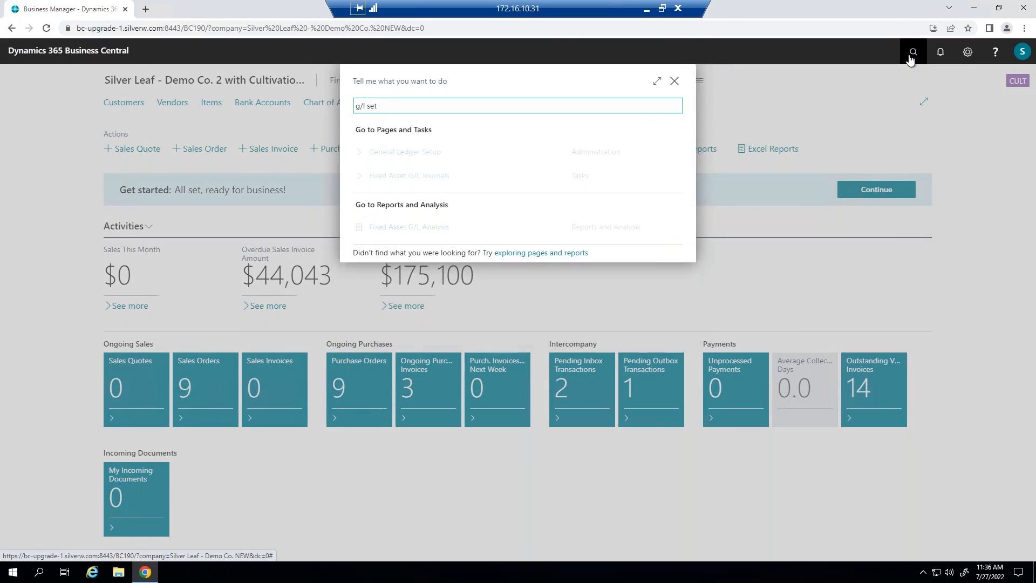
{"action": "left_click", "coordinate": [407, 153]}
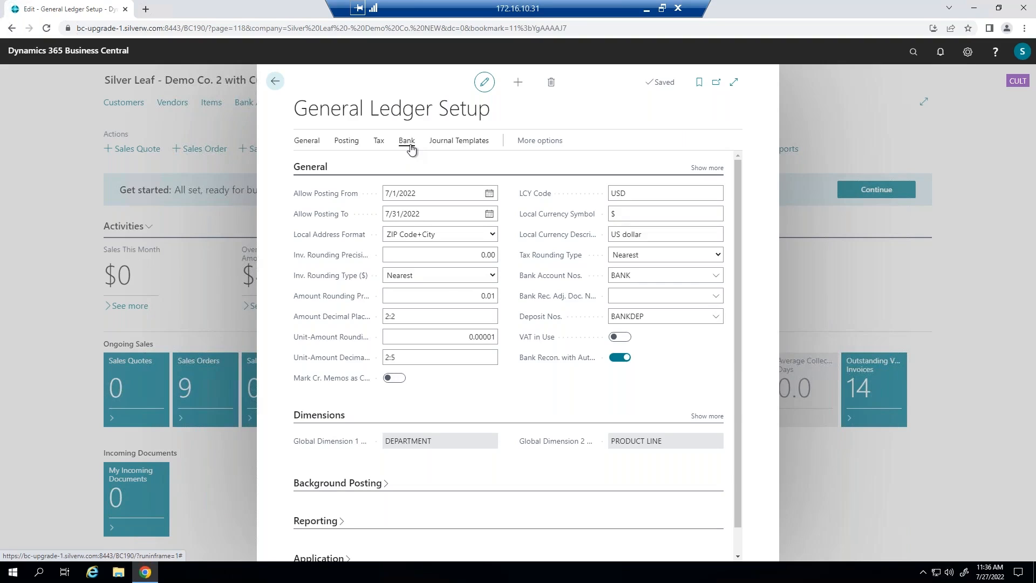
Step: Check the Allow Posting From and Allow Posting To dates in General Ledger Setup, and close the page
{"action": "left_click", "coordinate": [429, 193]}
{"action": "left_click", "coordinate": [437, 213]}
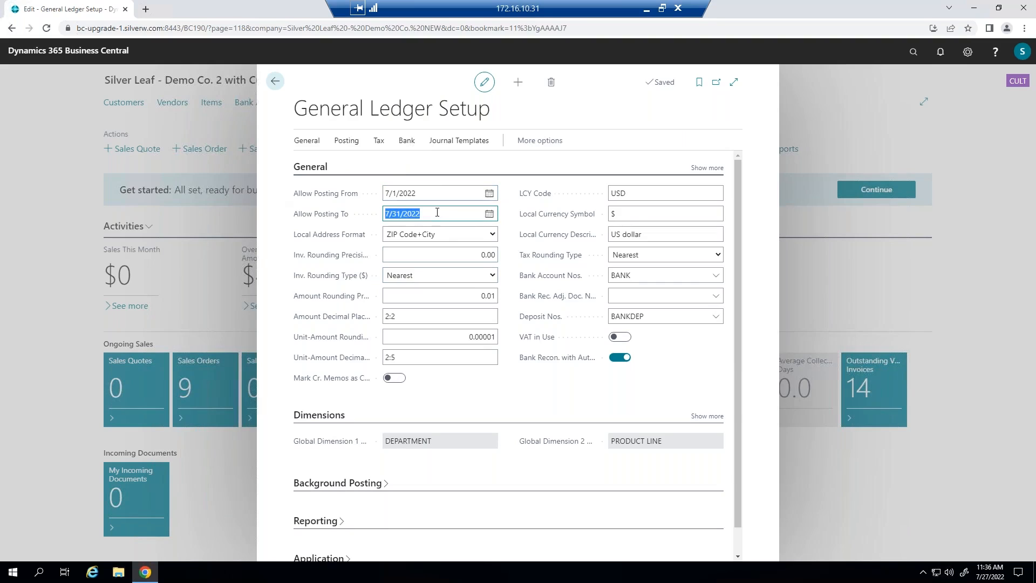
{"action": "key", "text": "shift+Tab"}
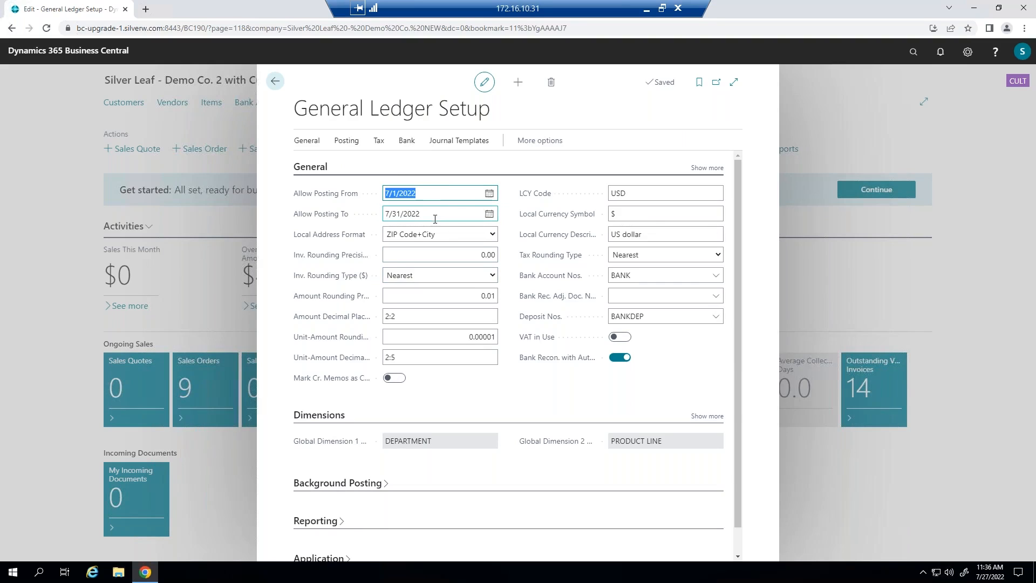
{"action": "key", "text": "Tab"}
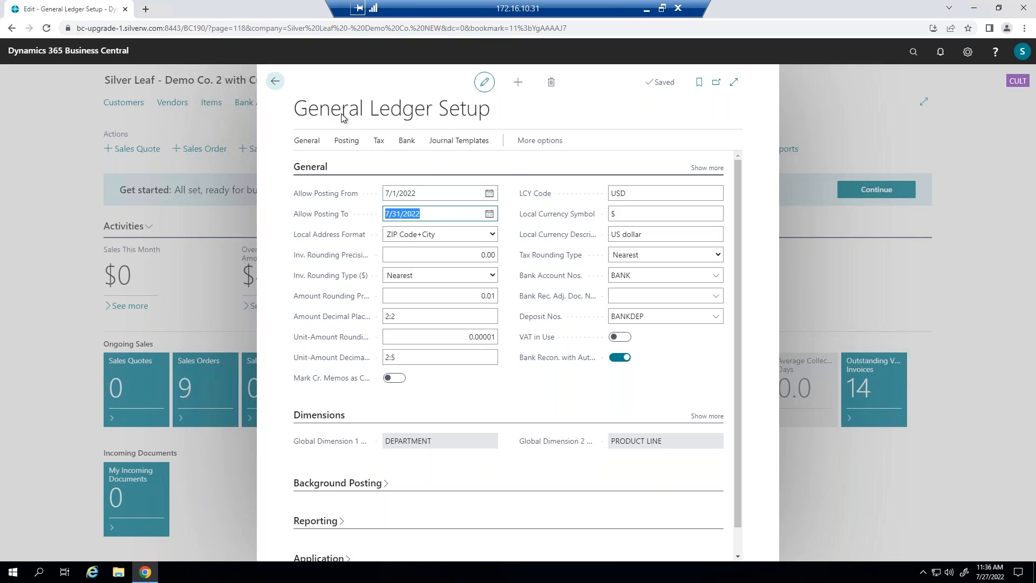
{"action": "left_click", "coordinate": [276, 81]}
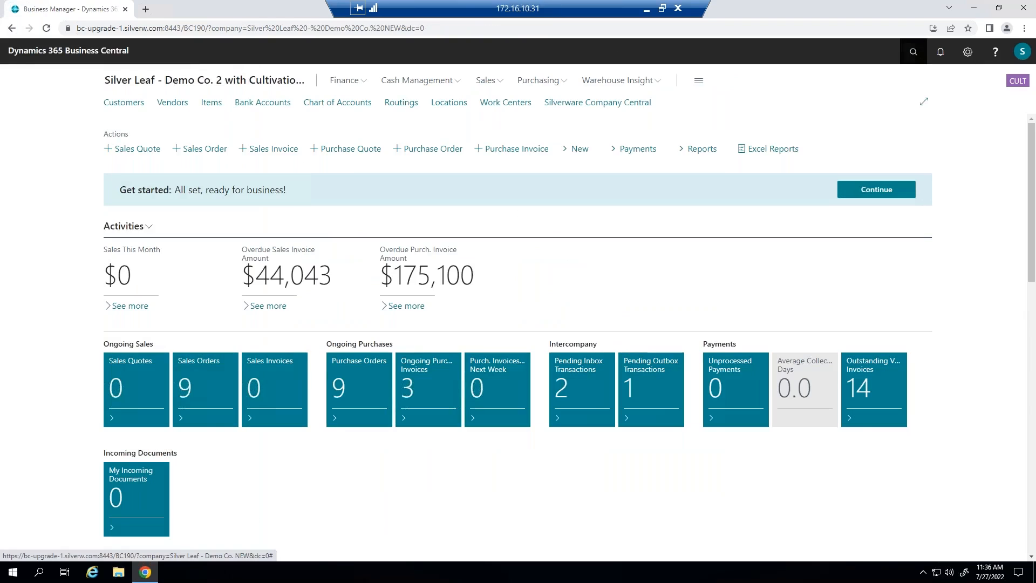
Step: Search for "user set" and open the User Setup page
{"action": "key", "text": "alt+q"}
{"action": "type", "text": "se"}
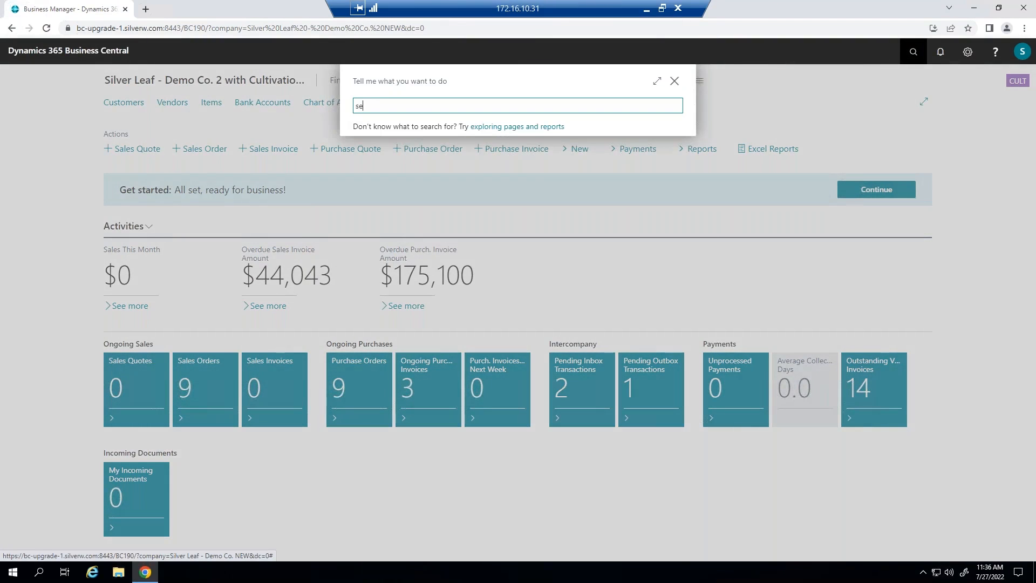
{"action": "key", "text": "BackSpace"}
{"action": "key", "text": "BackSpace"}
{"action": "type", "text": "user set"}
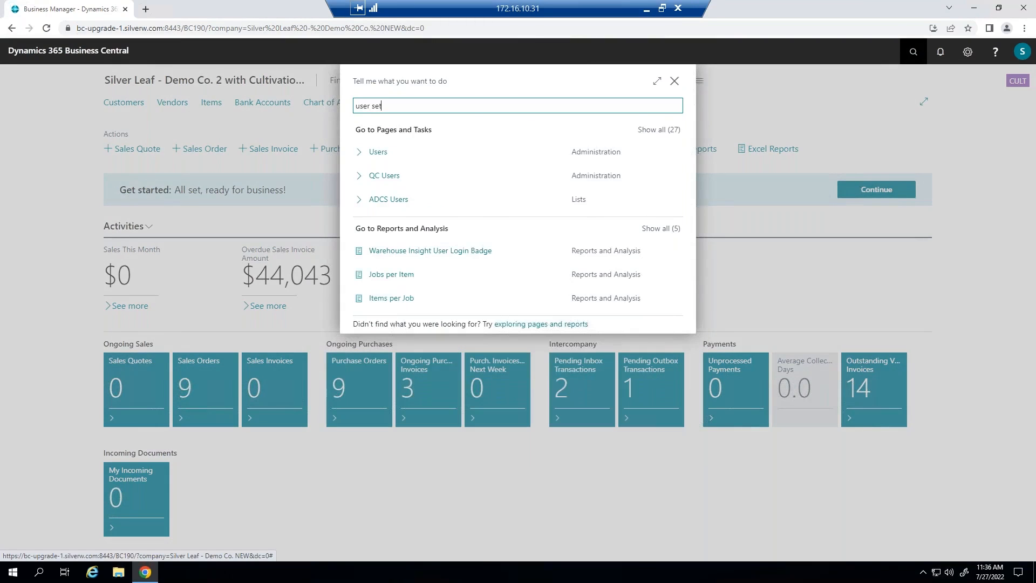
{"action": "left_click", "coordinate": [363, 158]}
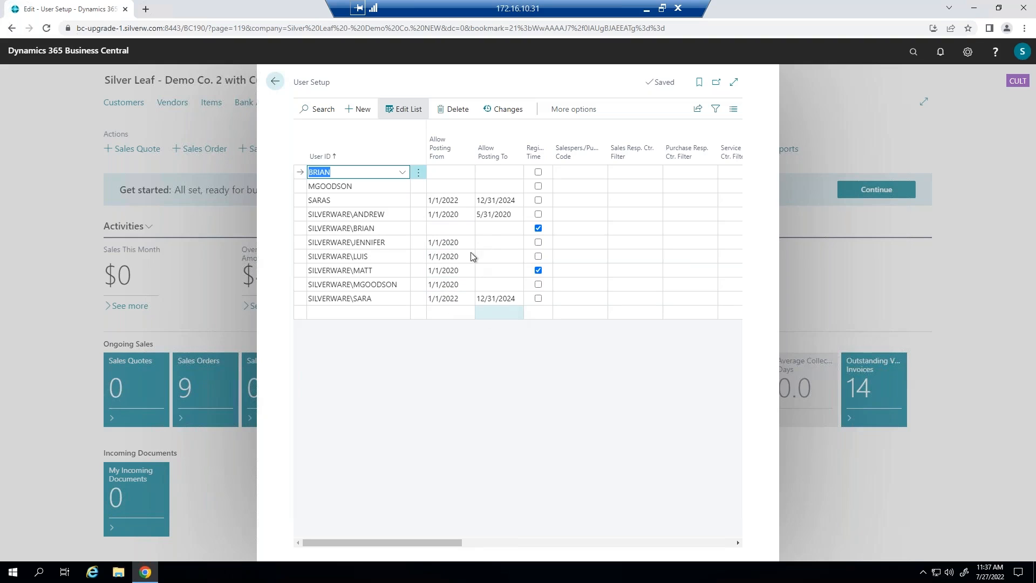
Step: Examine the Allow Posting From and To dates per user in User Setup without changing them, and close the page
{"action": "left_click", "coordinate": [454, 228]}
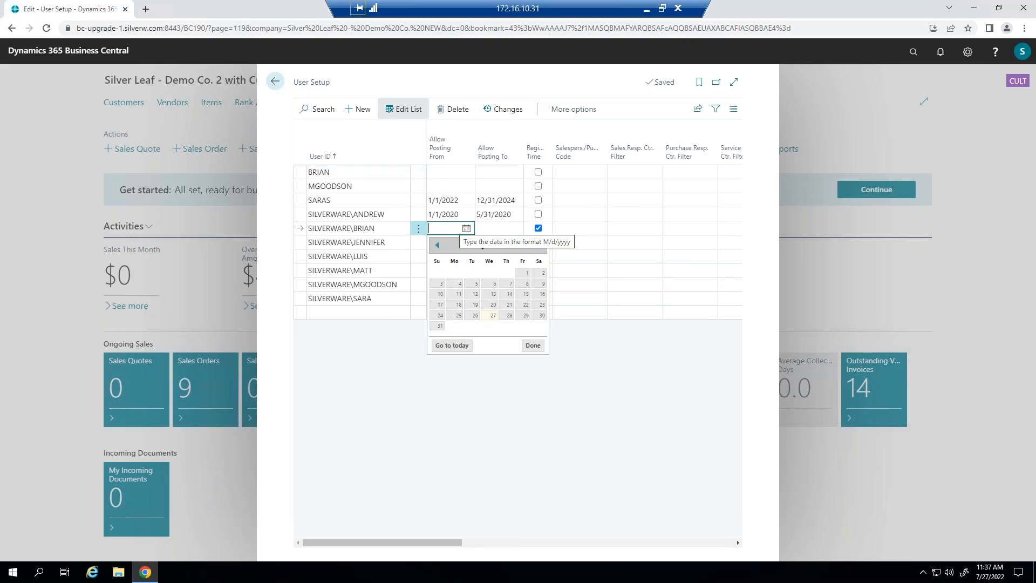
{"action": "left_click", "coordinate": [367, 427]}
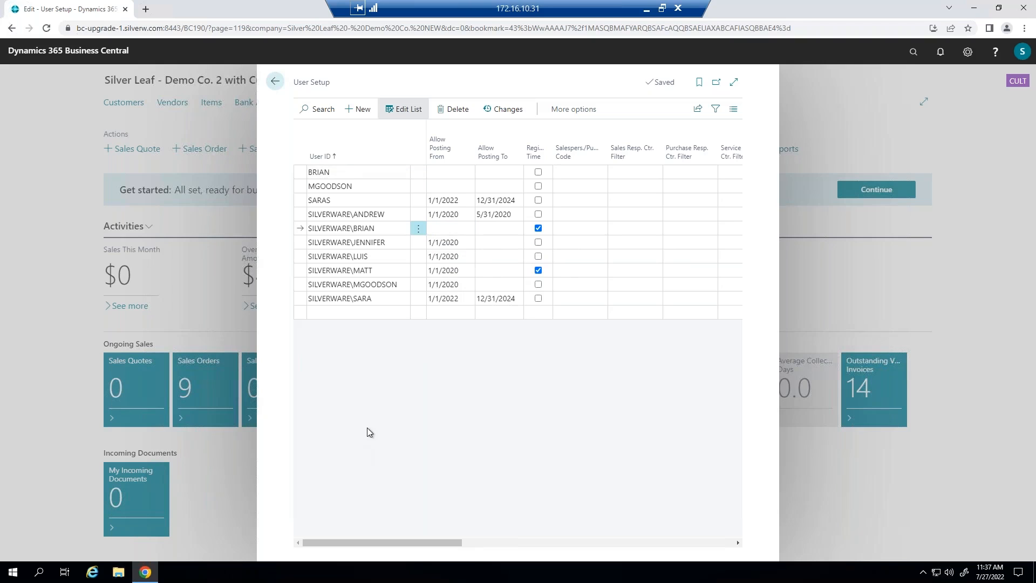
{"action": "left_click", "coordinate": [277, 81]}
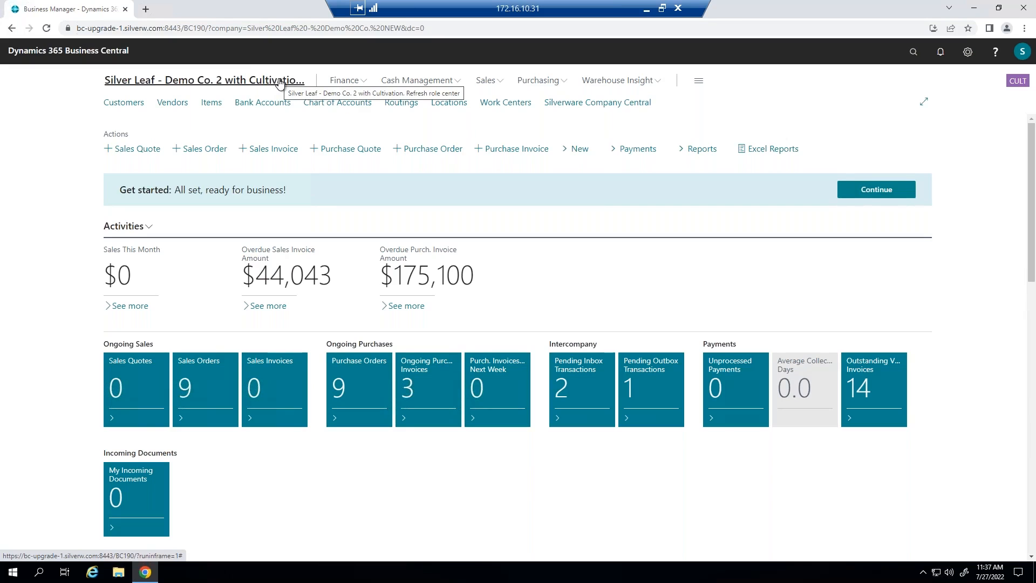
Step: Open the customer card for CannaMed, Inc. and display its change tracking records
{"action": "left_click", "coordinate": [124, 103]}
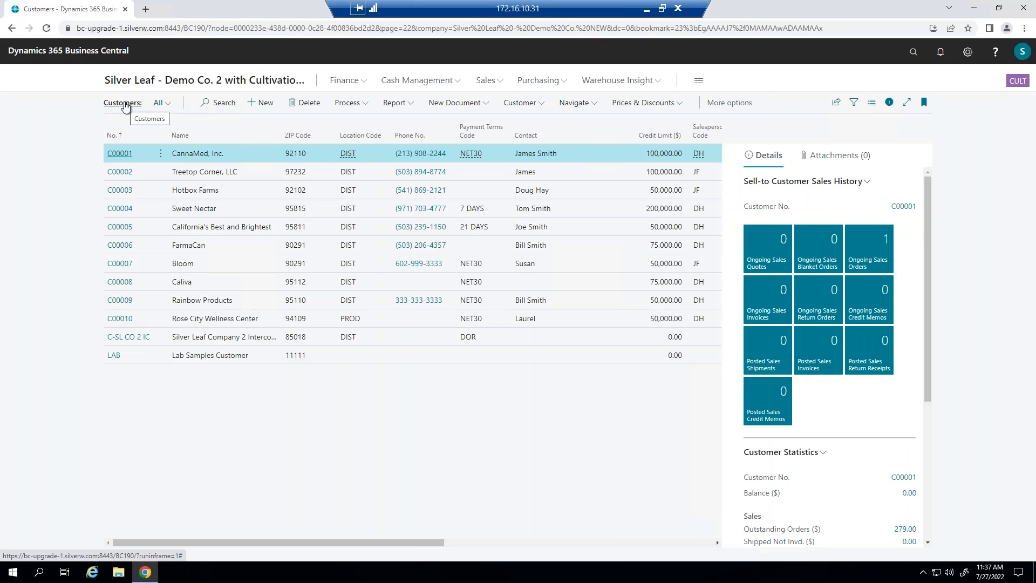
{"action": "left_click", "coordinate": [120, 154]}
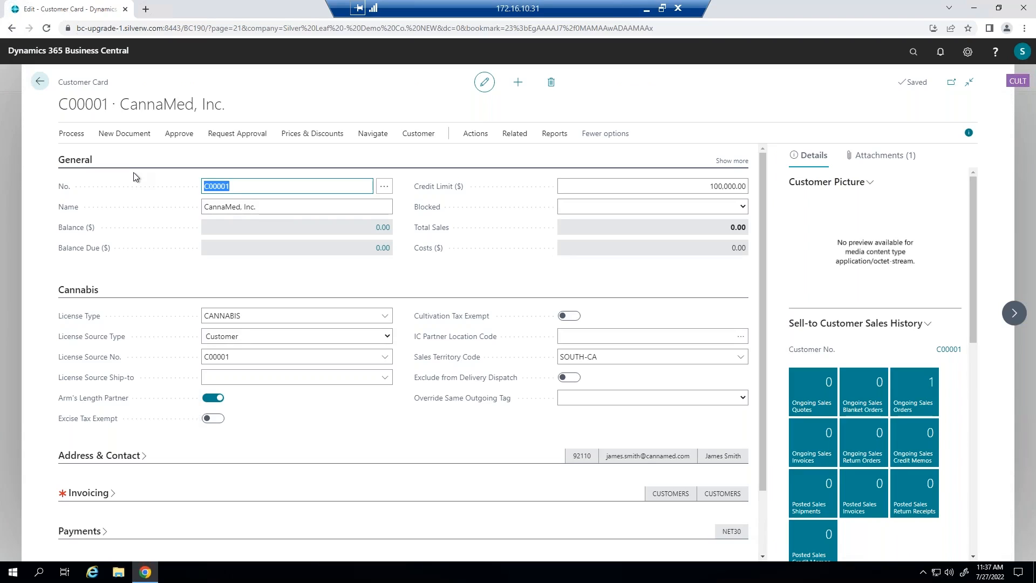
{"action": "left_click", "coordinate": [71, 133]}
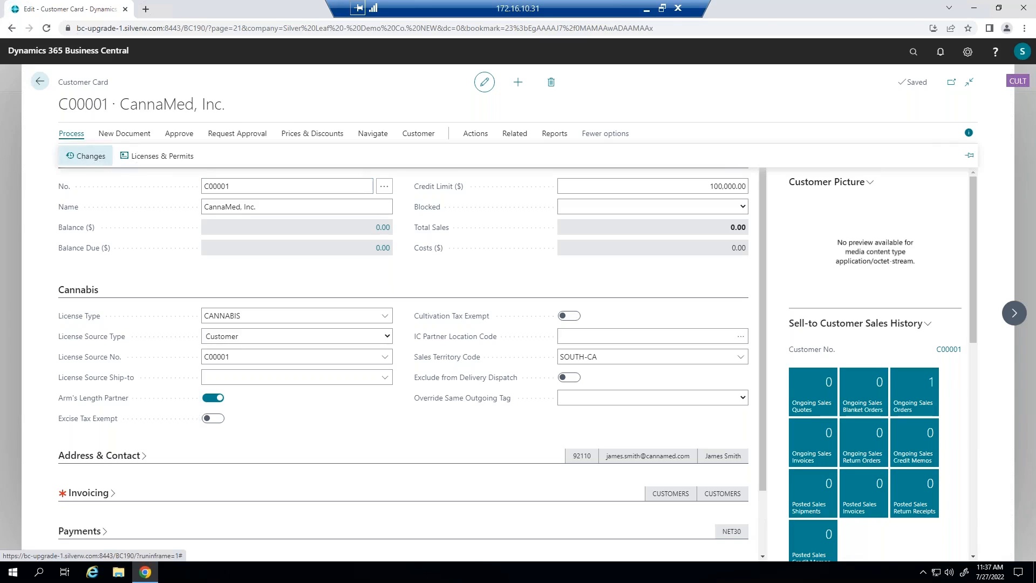
{"action": "left_click", "coordinate": [86, 156]}
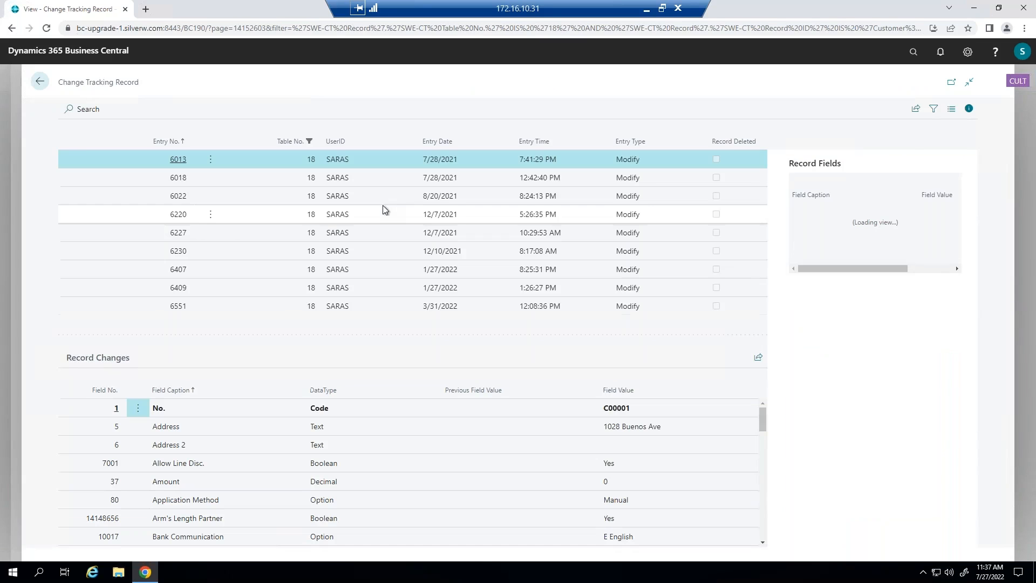
Step: Inspect the field changes recorded in tracking entries 6551, 6407 and 6220, and return to the customer card
{"action": "left_click", "coordinate": [311, 303]}
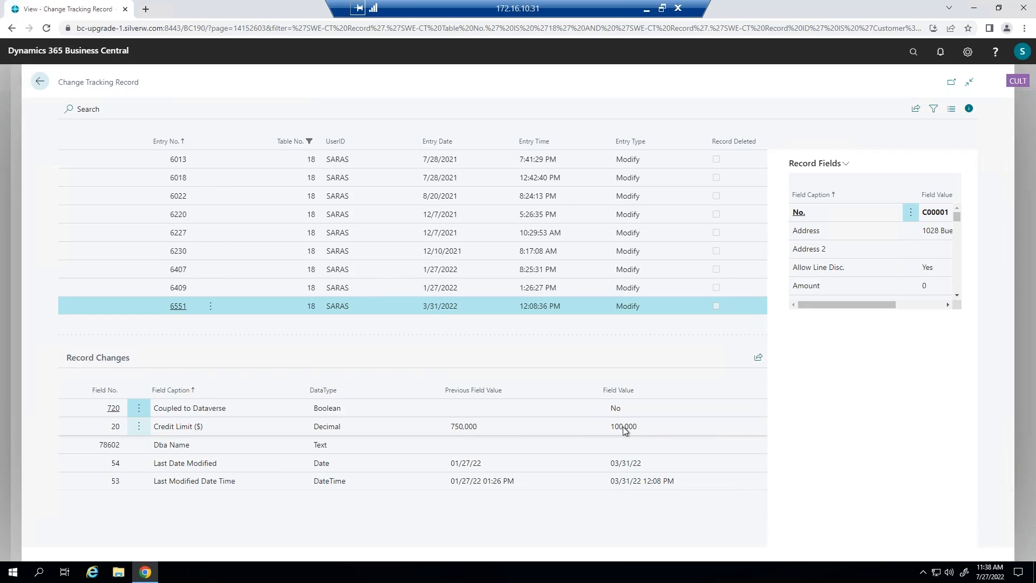
{"action": "left_click", "coordinate": [402, 274]}
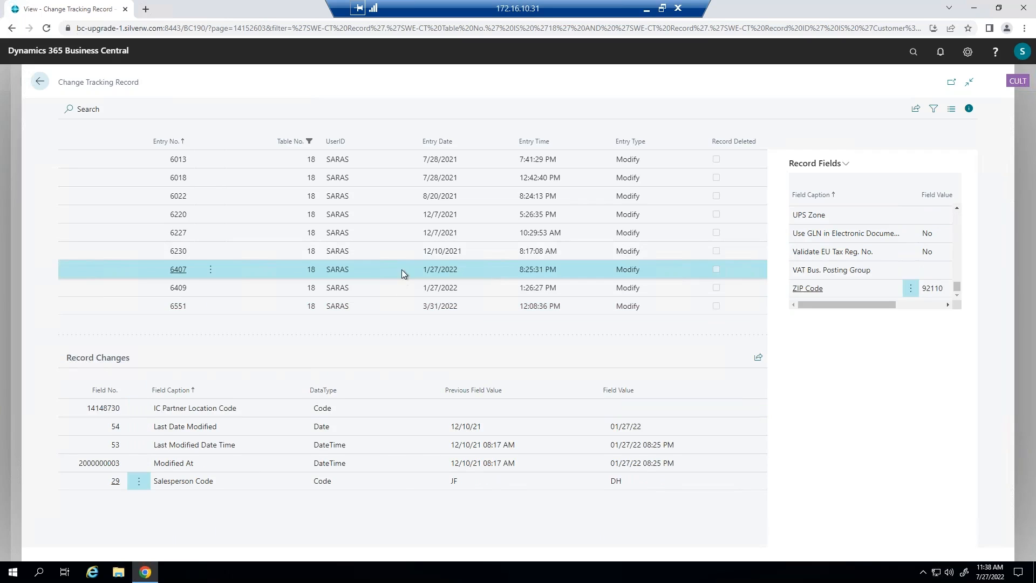
{"action": "left_click", "coordinate": [416, 211]}
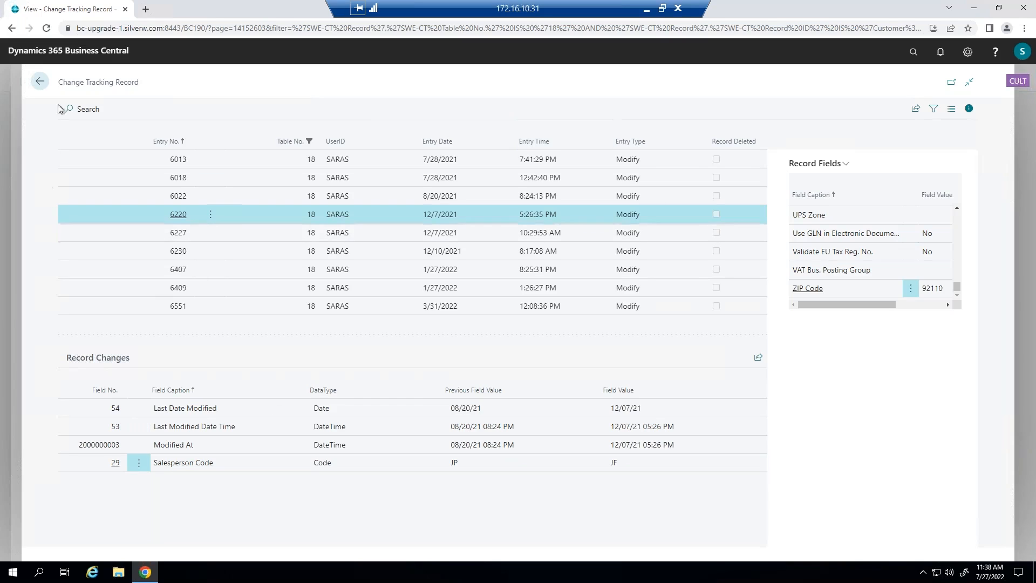
{"action": "left_click", "coordinate": [40, 81]}
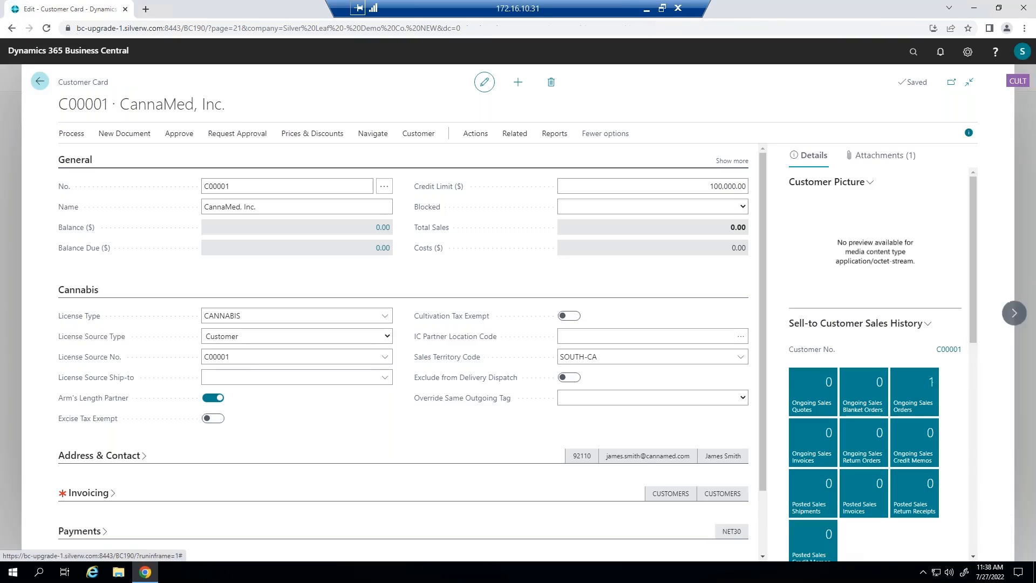